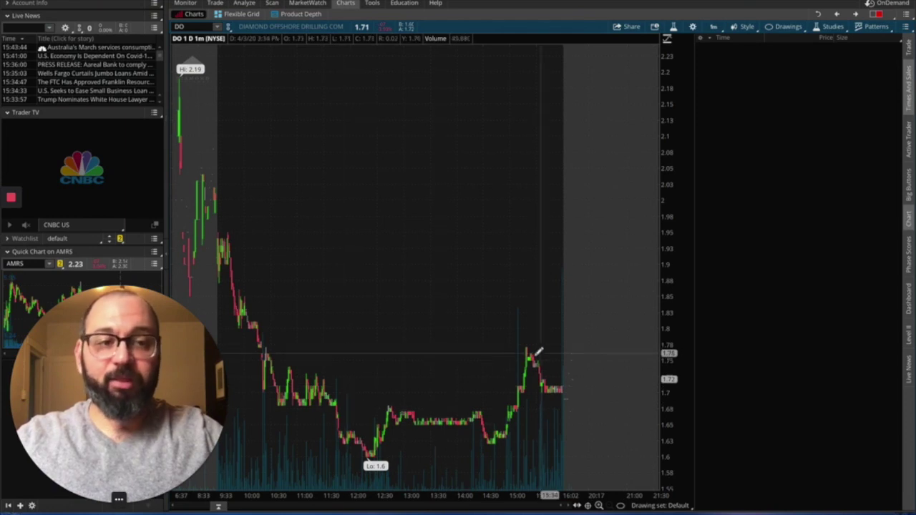
left_click(756, 30)
left_click(748, 27)
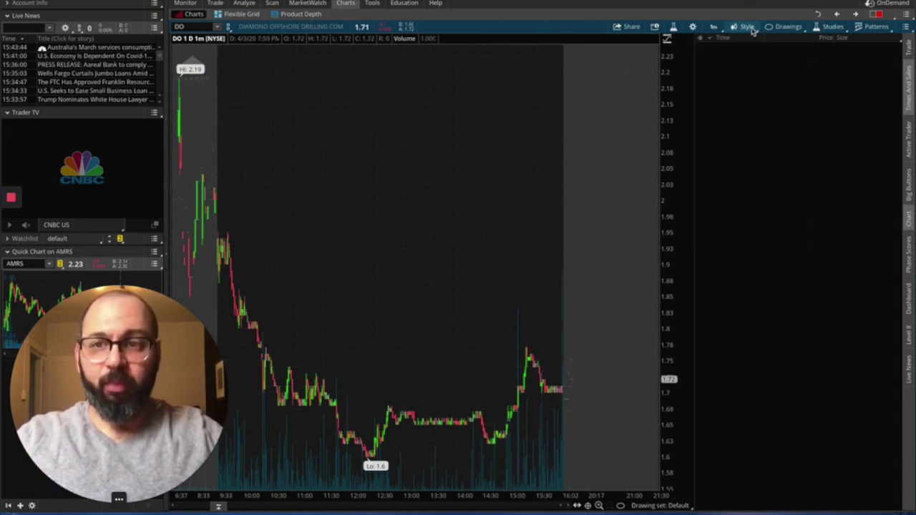
Search the chart's studies for Bollinger and add both BollingerBandsCrossover and BollingerBands to the price studies
left_click(834, 27)
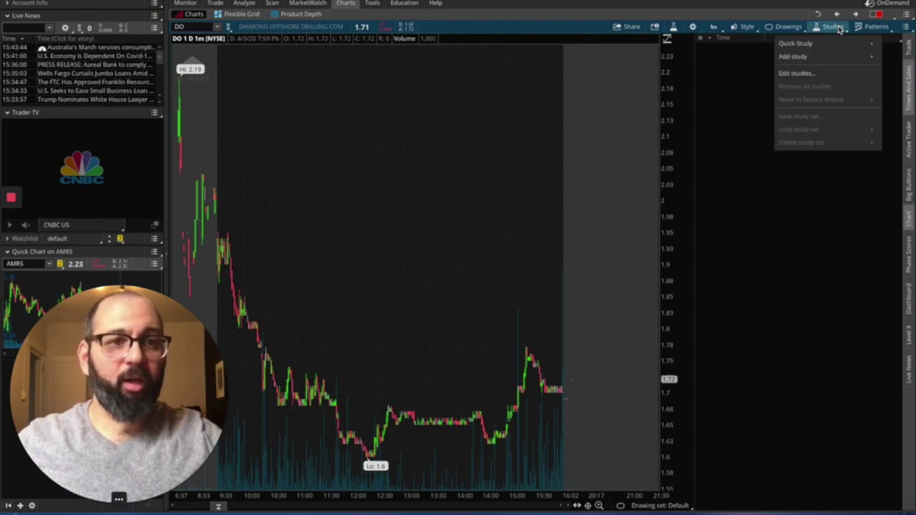
mouse_move(828, 58)
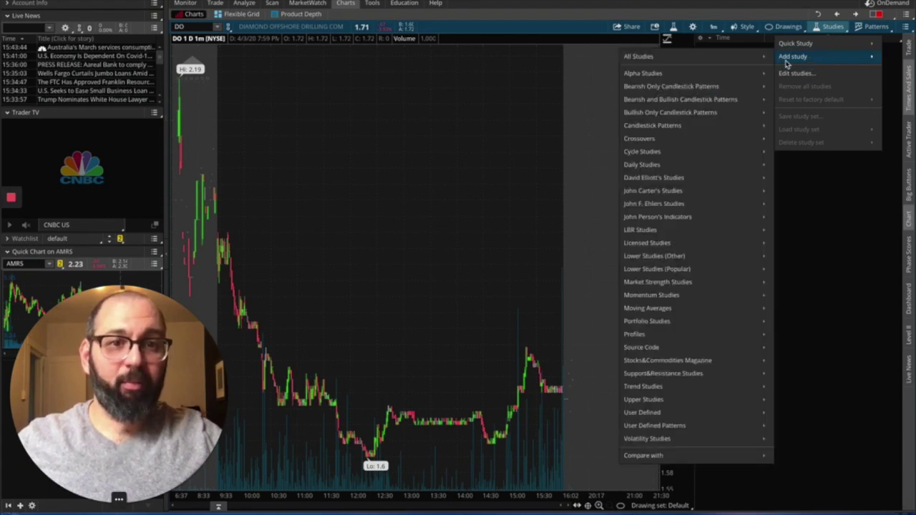
mouse_move(756, 72)
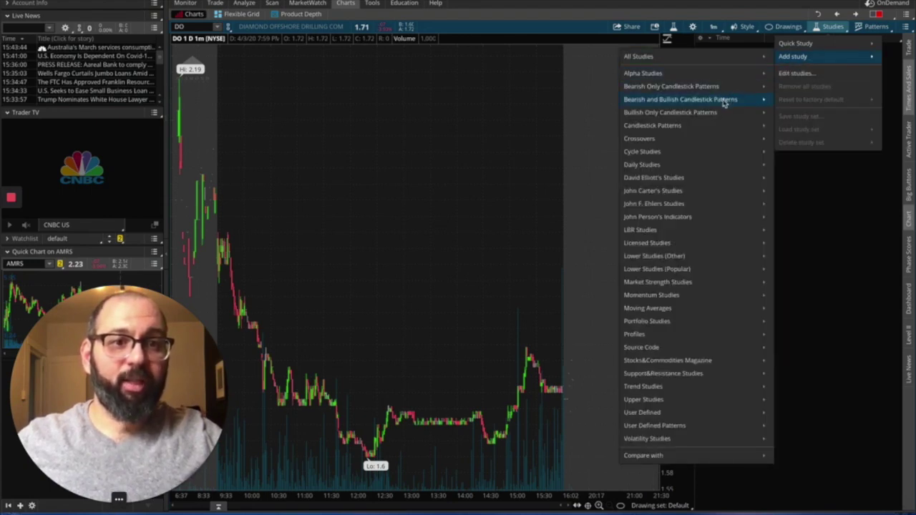
mouse_move(715, 114)
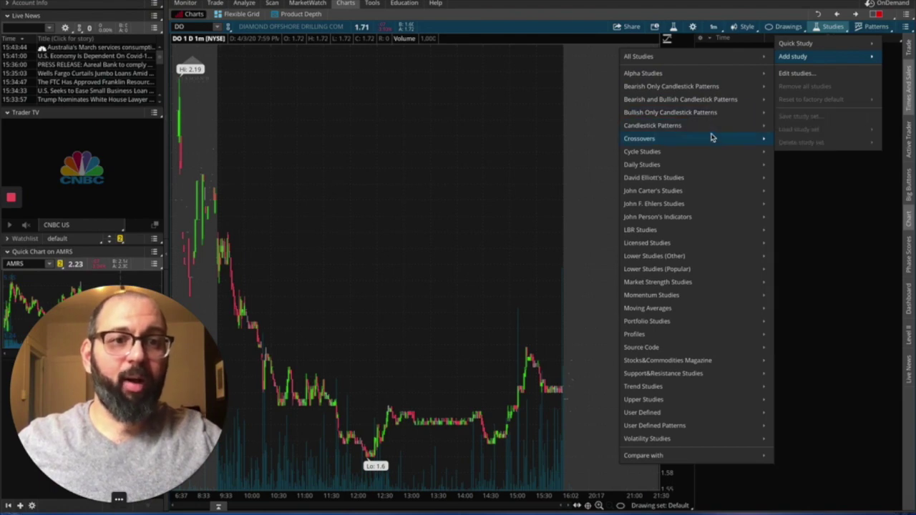
mouse_move(711, 150)
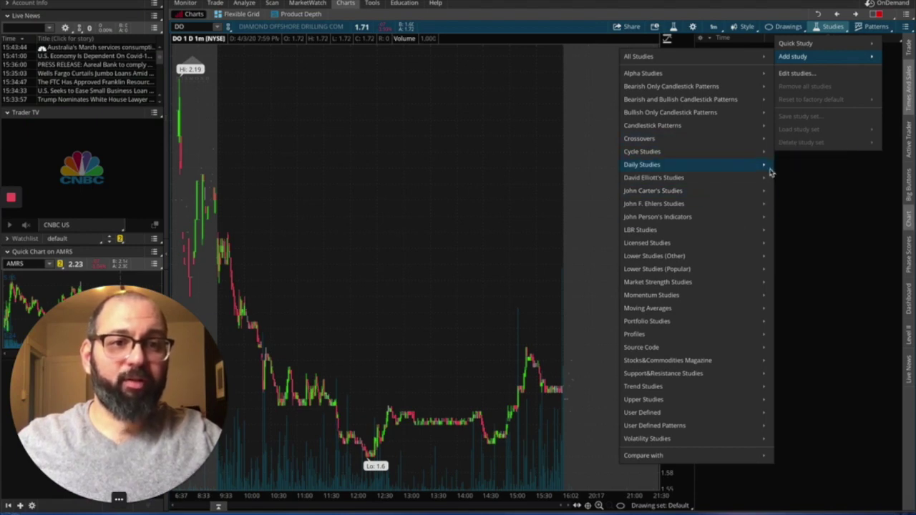
left_click(797, 74)
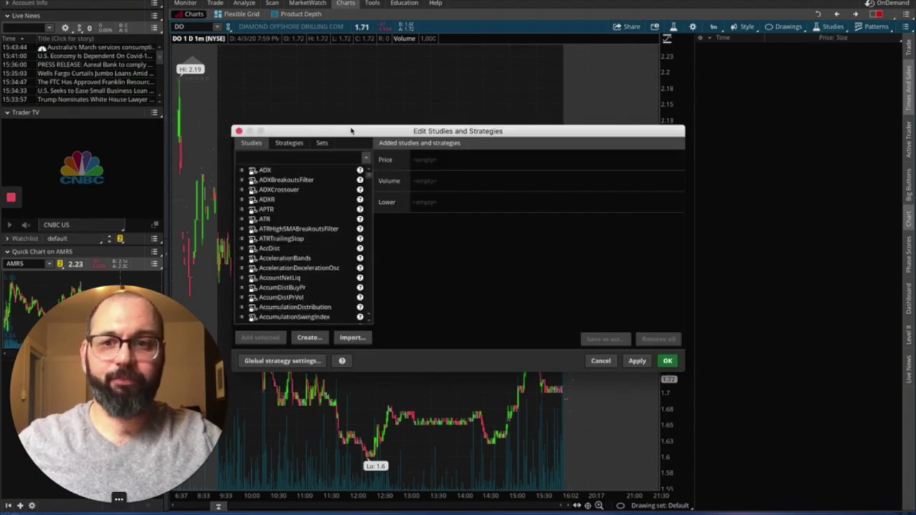
left_click(386, 131)
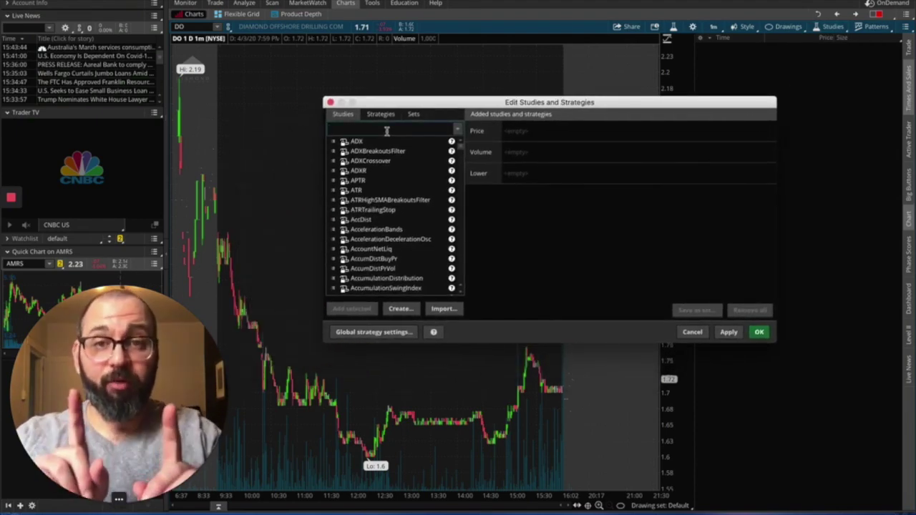
type("Bollinger")
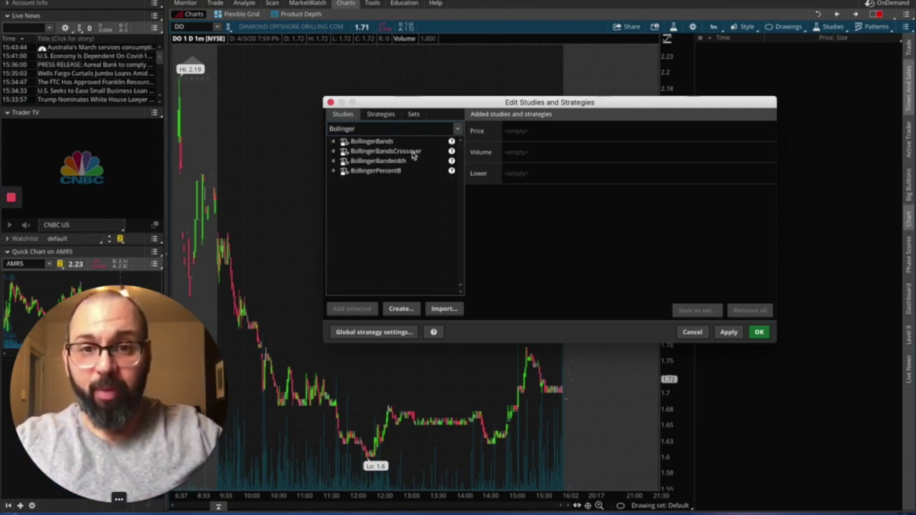
left_click(412, 152)
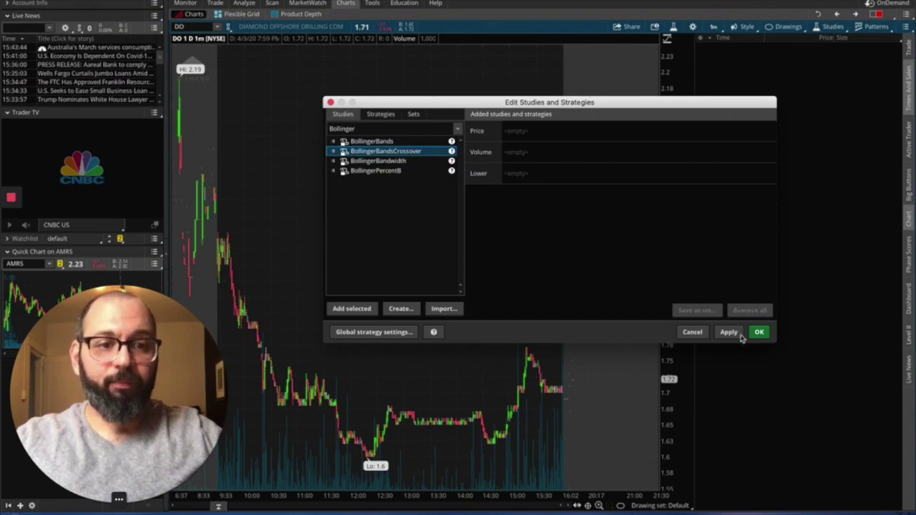
left_click(351, 313)
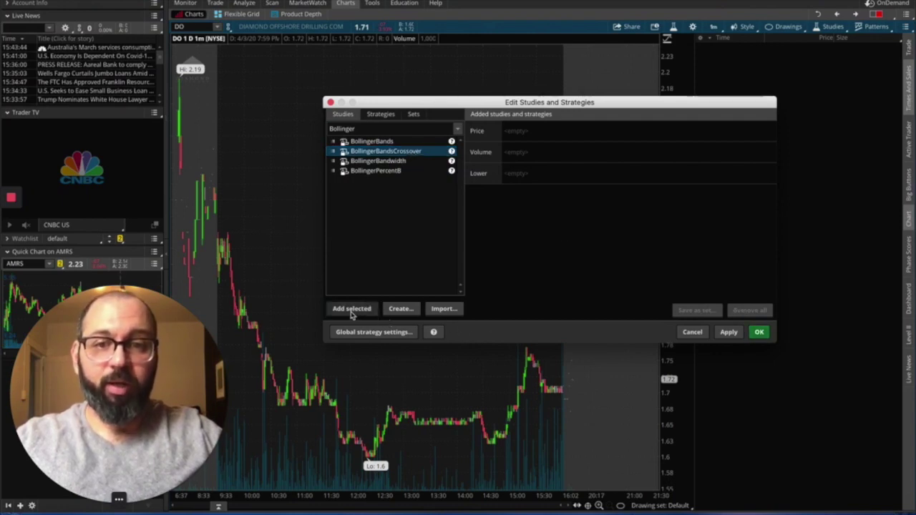
left_click(389, 142)
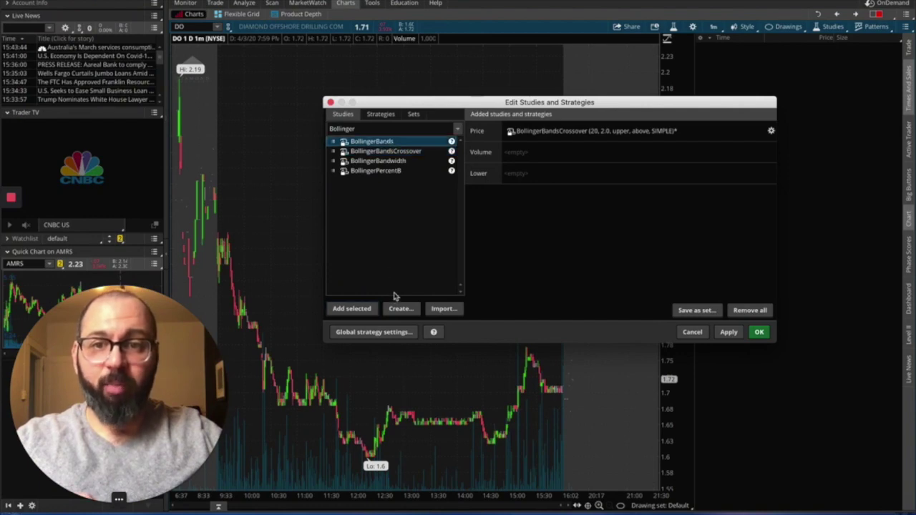
left_click(352, 313)
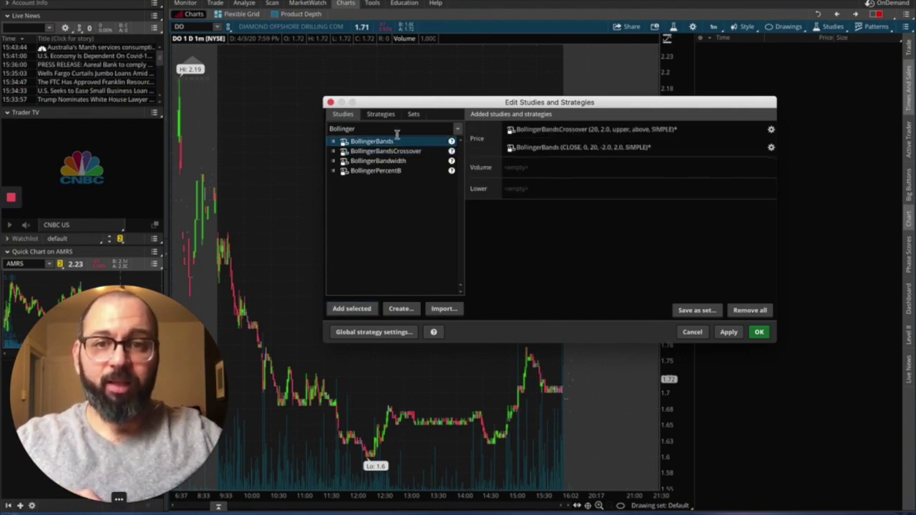
Find the RSI study, add it as a lower study, and apply the added studies to the chart
left_click(383, 131)
type("RSI")
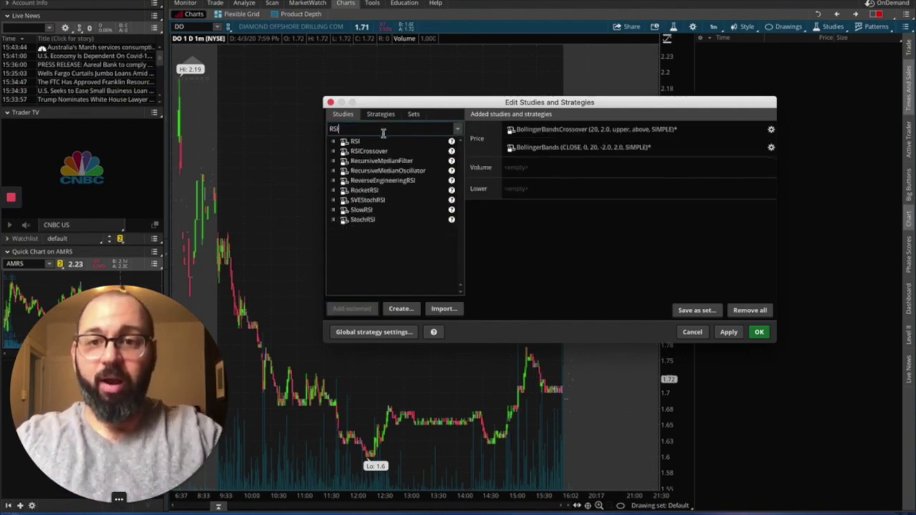
left_click(377, 142)
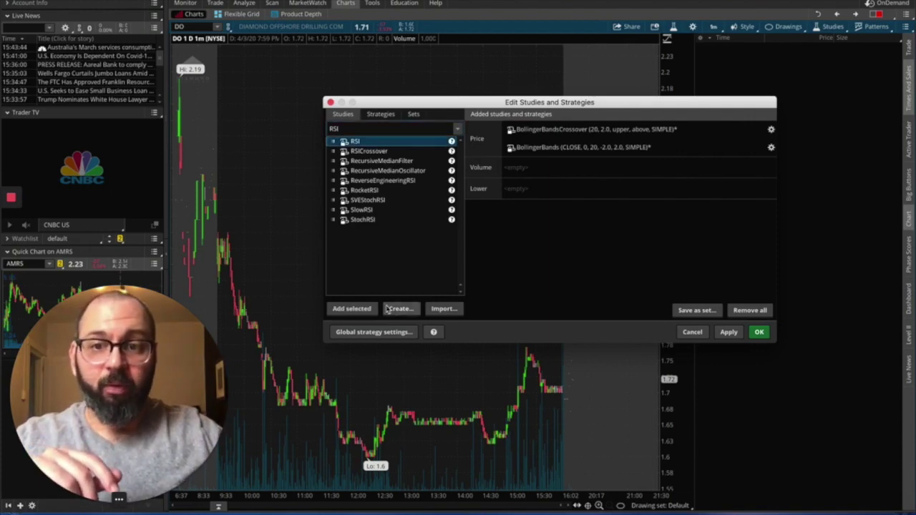
left_click(353, 309)
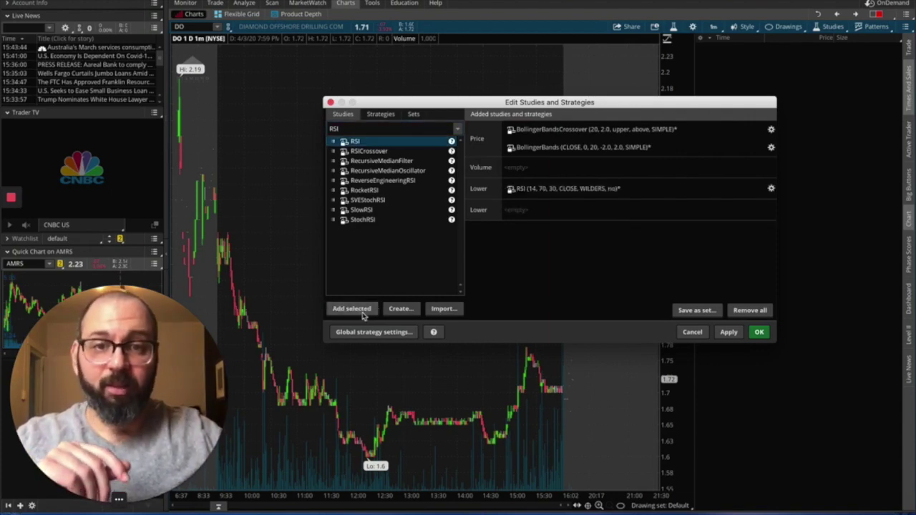
left_click(729, 333)
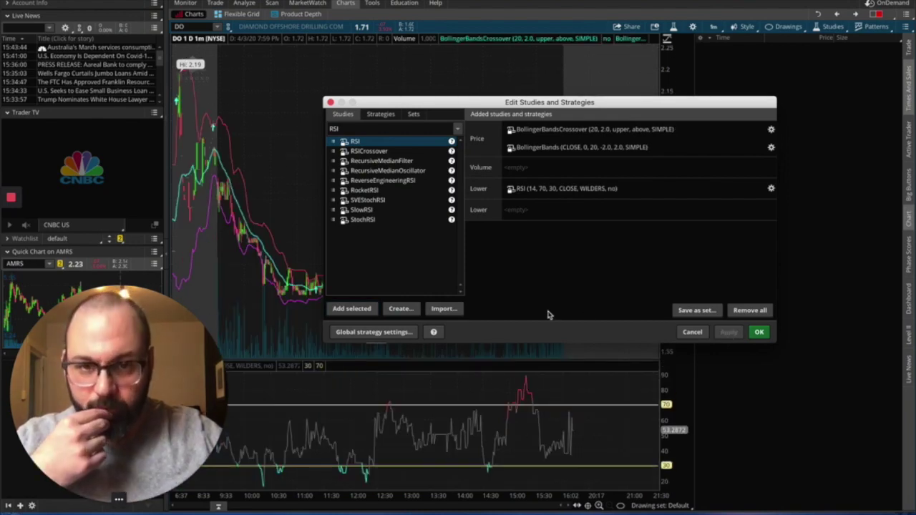
left_click(759, 332)
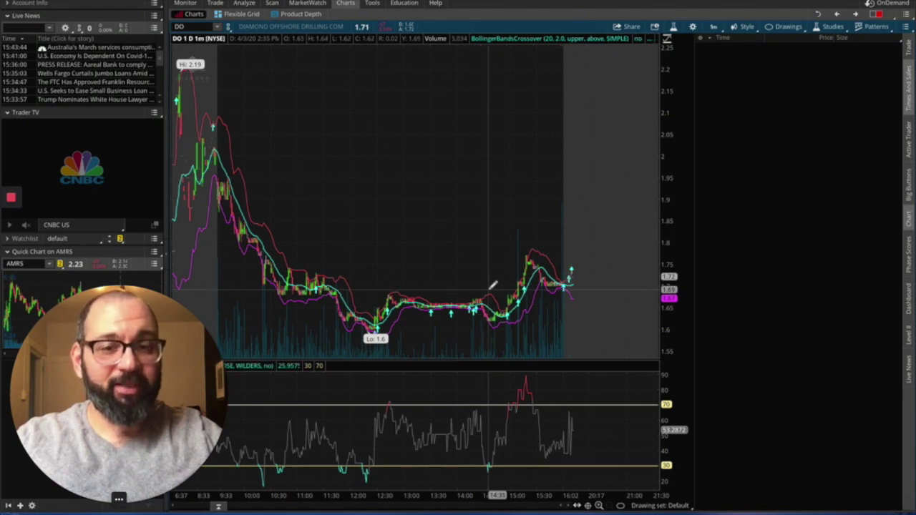
Start a new intraday entry in the chart's favorite time frames
left_click(717, 27)
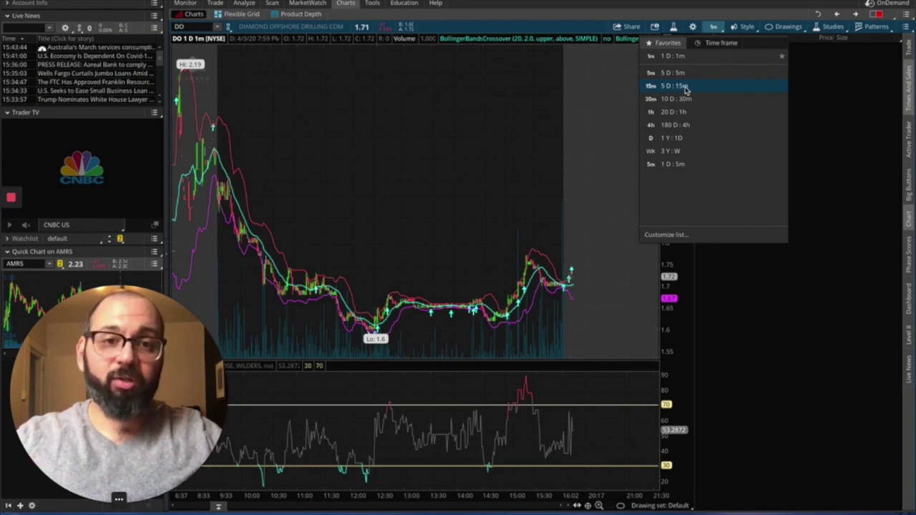
key("Escape")
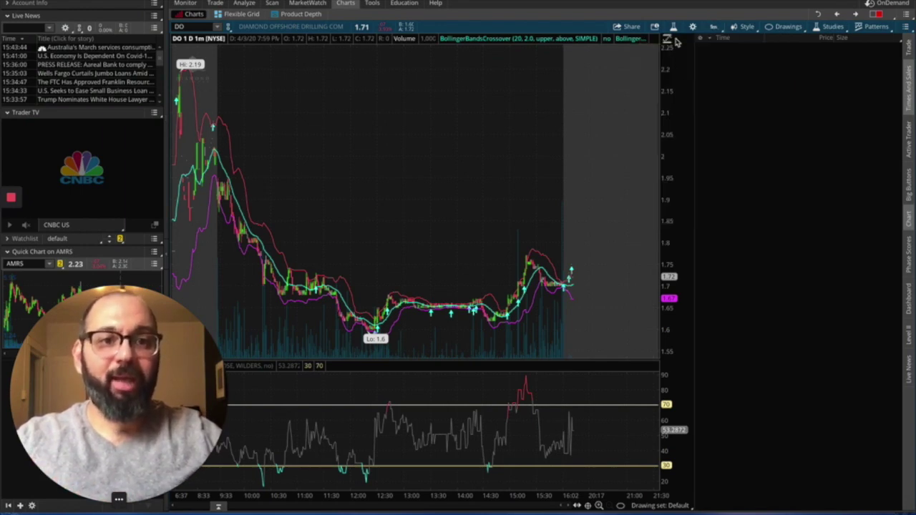
left_click(713, 28)
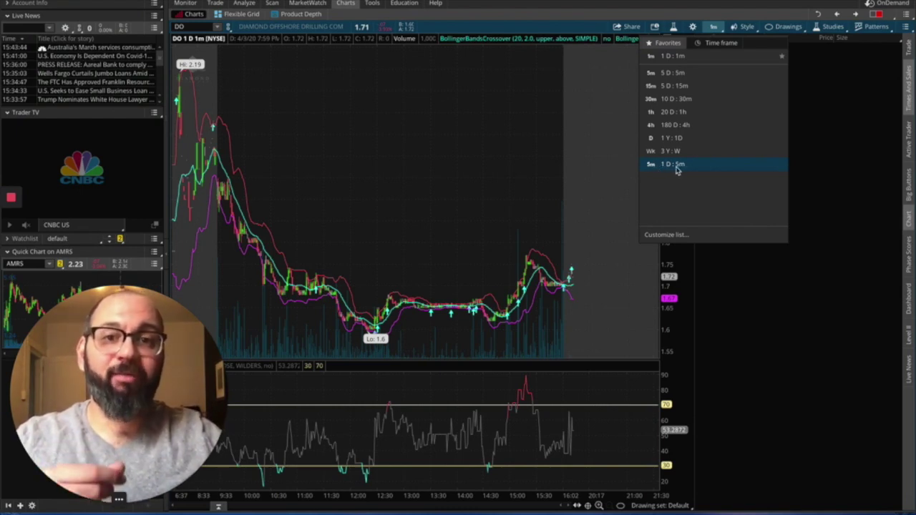
left_click(673, 236)
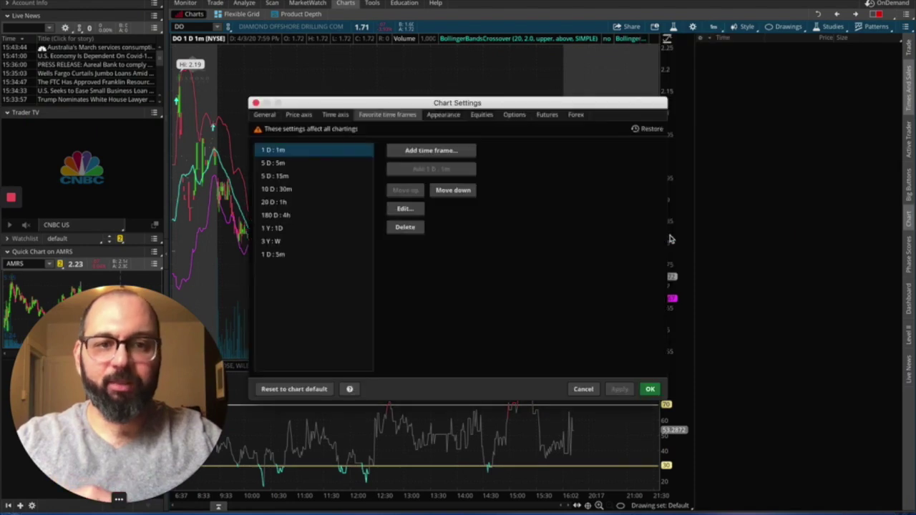
left_click(412, 151)
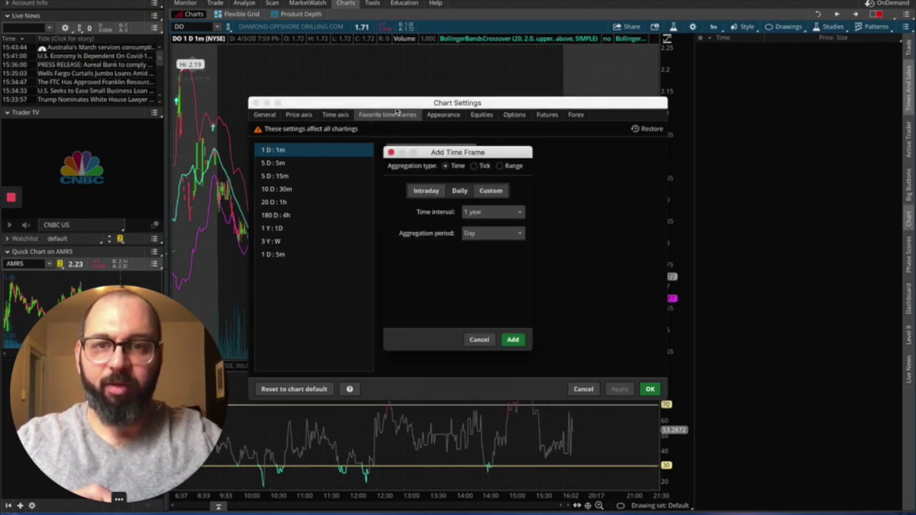
left_click(422, 191)
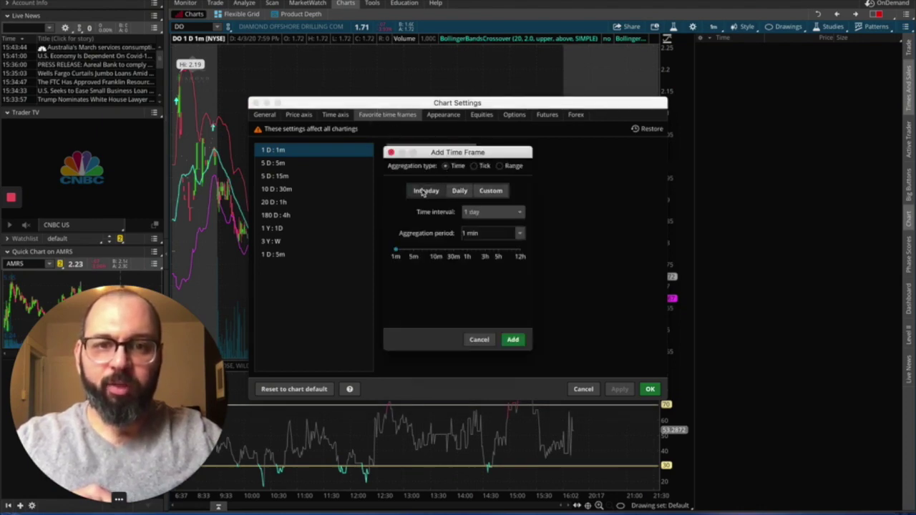
Set the new time frame to a 1 day interval with 5-minute aggregation, add it to the favorites and save the chart settings
left_click(485, 216)
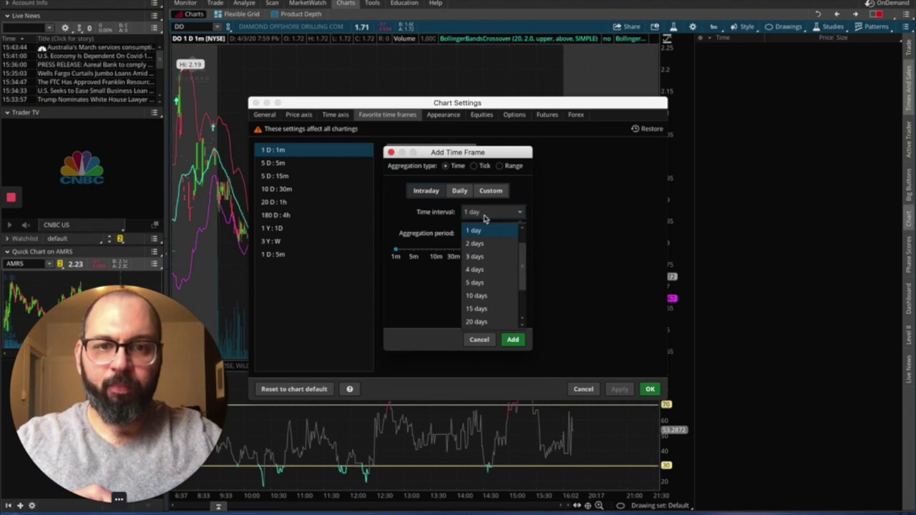
left_click(484, 284)
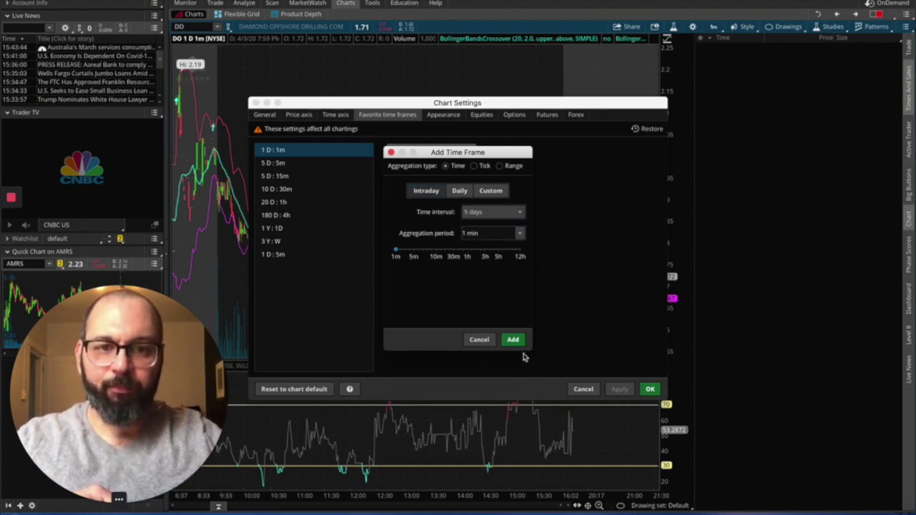
left_click(518, 213)
left_click(500, 231)
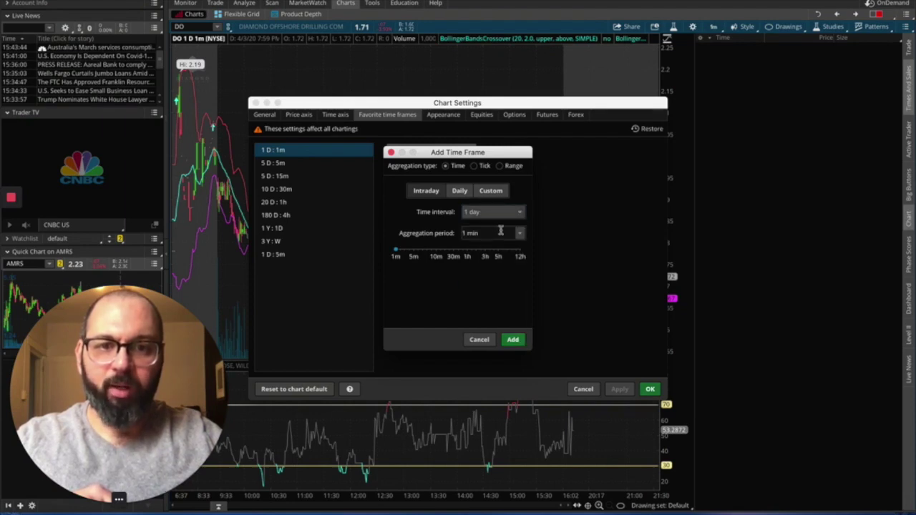
left_click(520, 234)
left_click(491, 306)
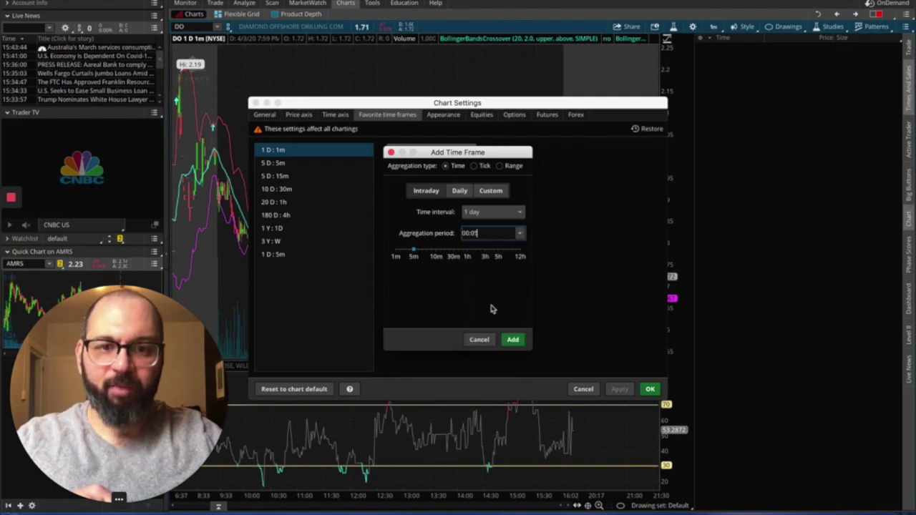
left_click(512, 340)
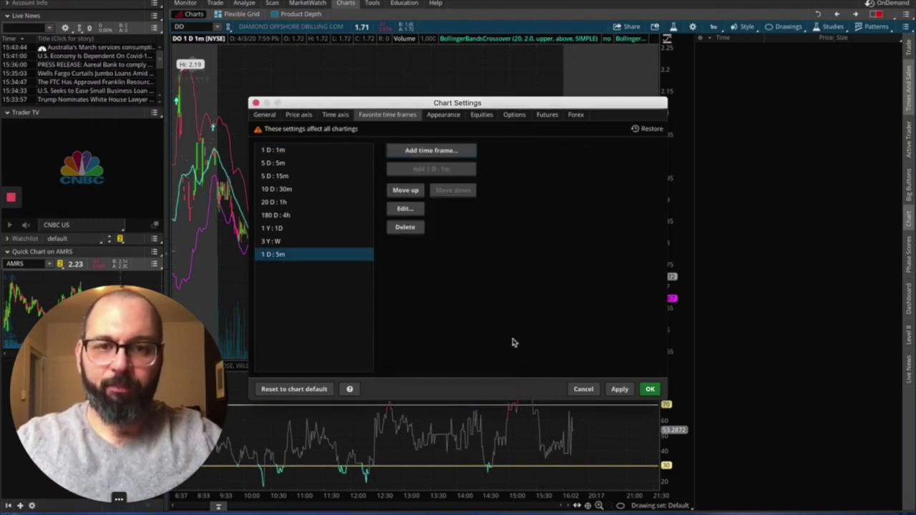
left_click(649, 390)
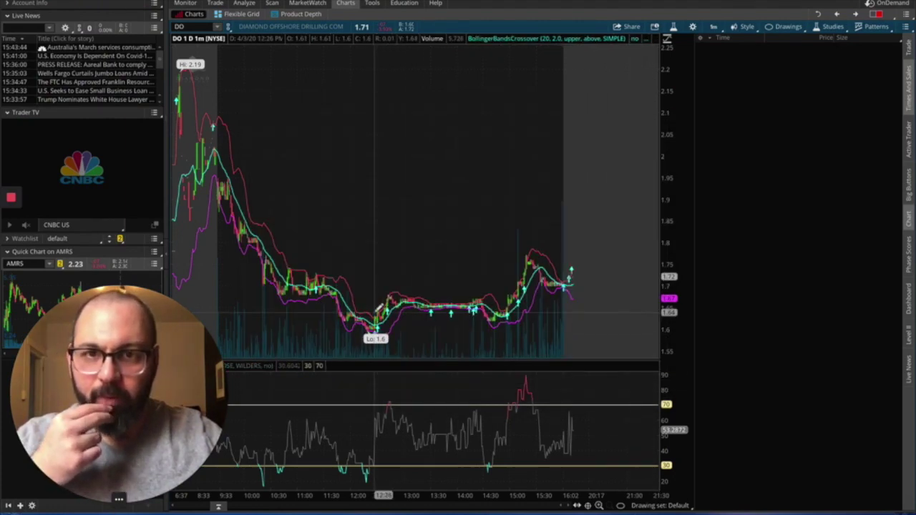
Switch the DO chart to the 1 D : 5m favorite time frame
left_click(715, 28)
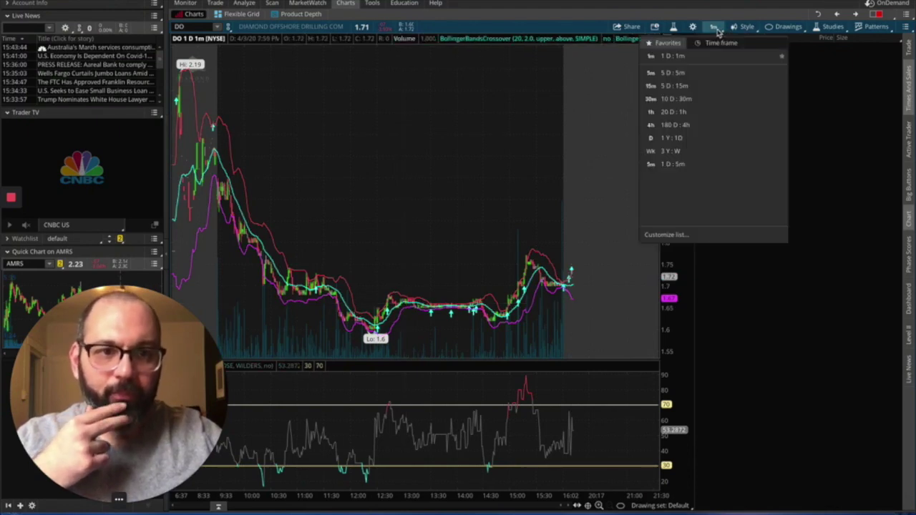
left_click(696, 166)
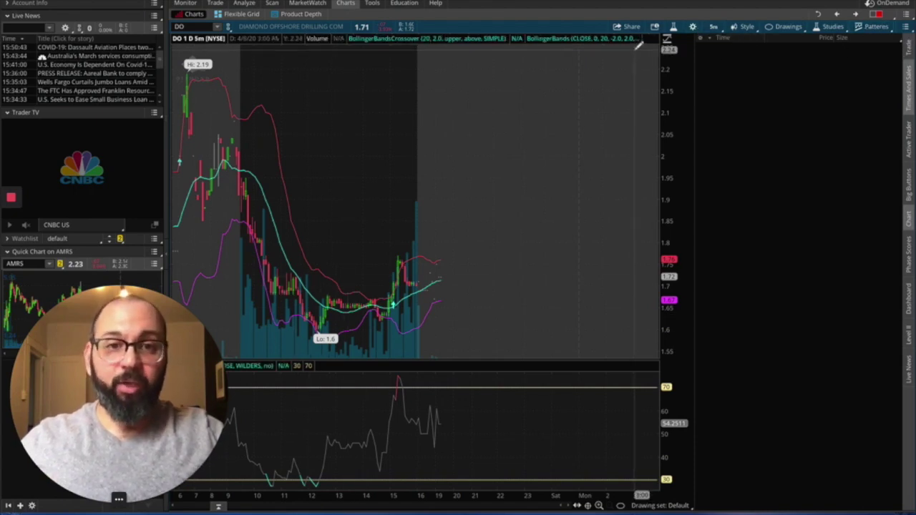
Turn off Overlap volume in the general chart settings and apply it to the chart
left_click(693, 28)
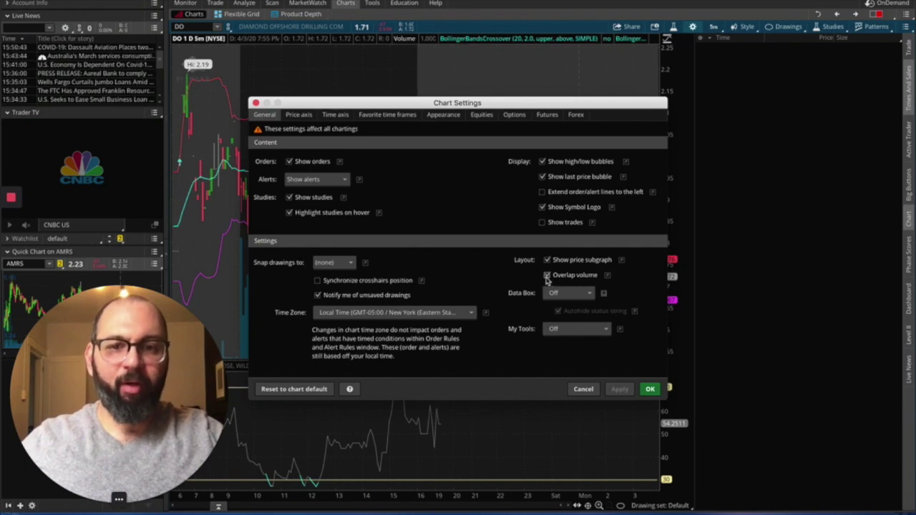
left_click_drag(521, 103, 780, 51)
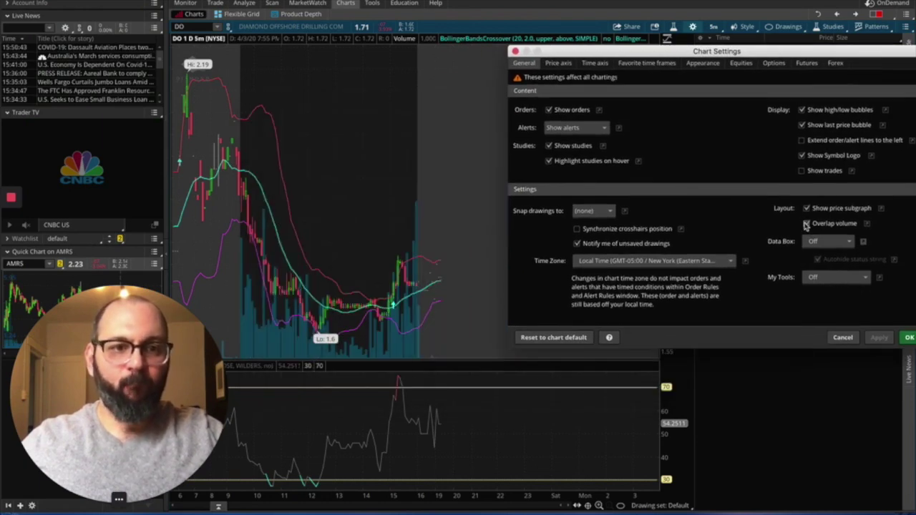
left_click(806, 224)
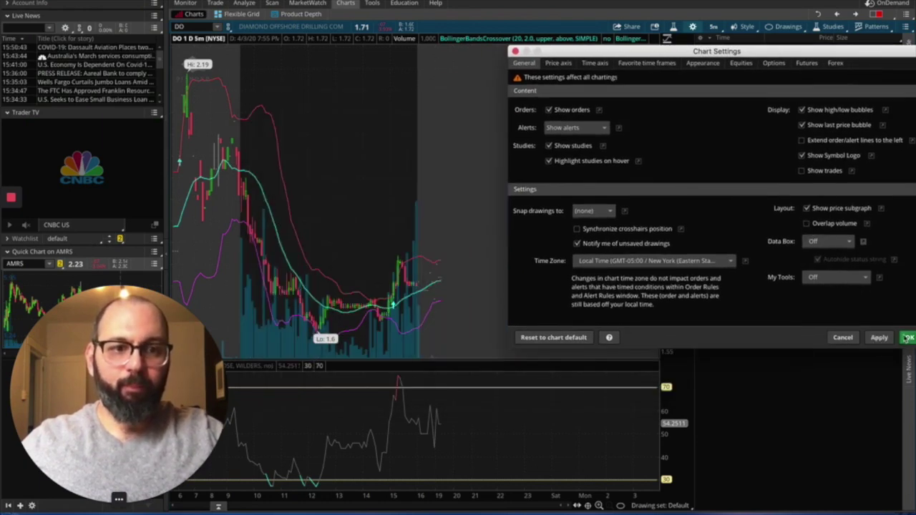
left_click(878, 337)
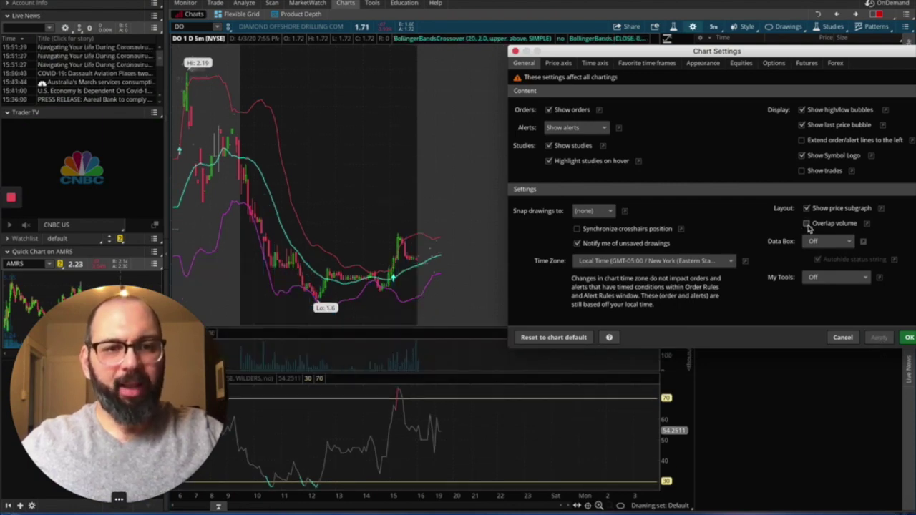
Turn Overlap volume back on, apply it and close the chart settings
left_click(806, 224)
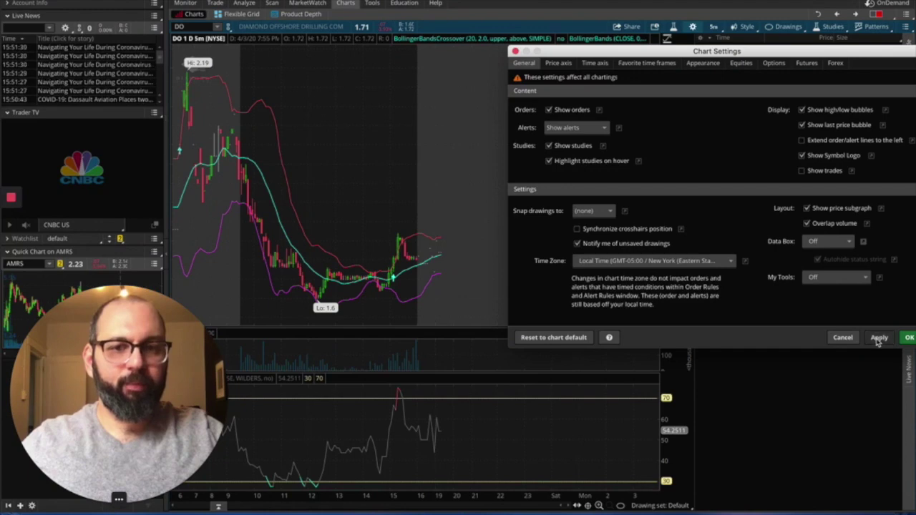
left_click(879, 339)
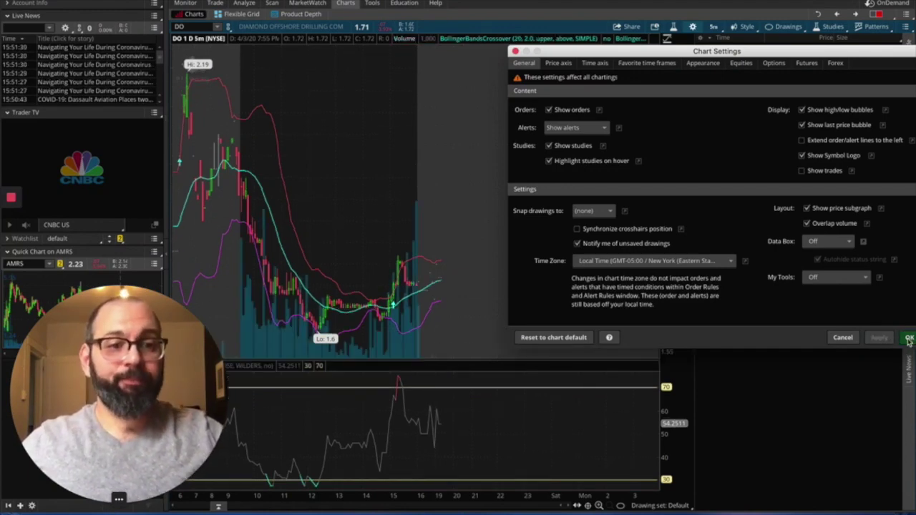
left_click(908, 338)
mouse_move(11, 199)
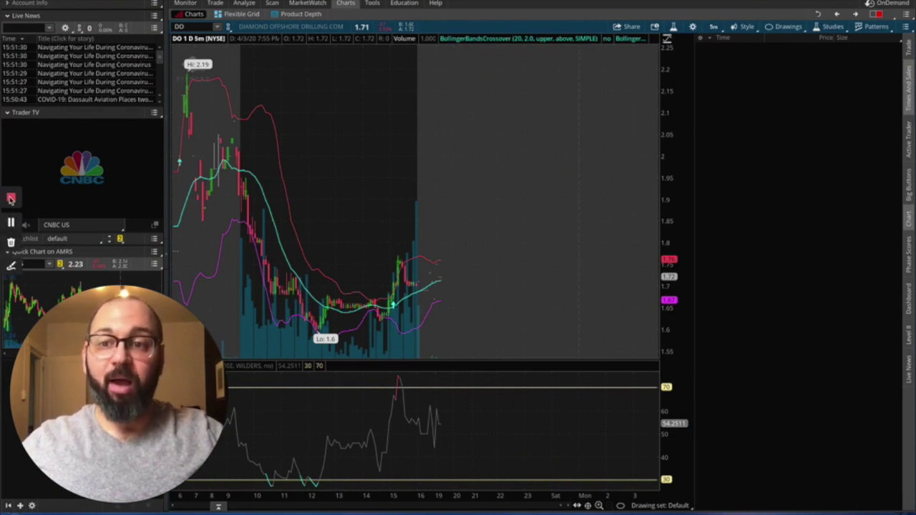